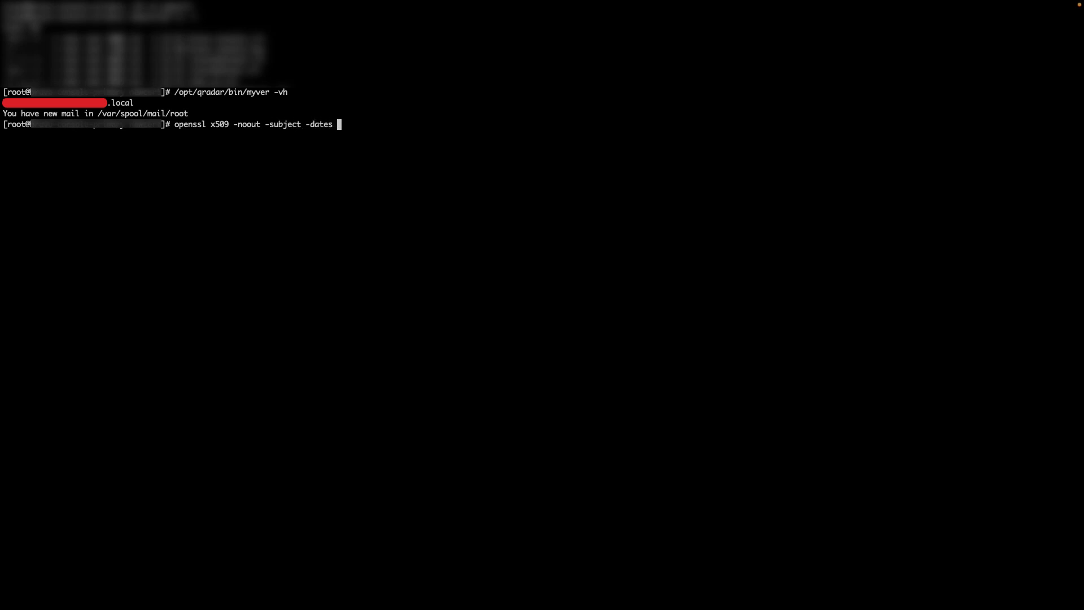
Step: Show the subject and dates of the installed /etc/httpd/conf/certs/cert.cert, which expires May 20 2025
text(pd/conf/certs/cert.cert)
key(Return)
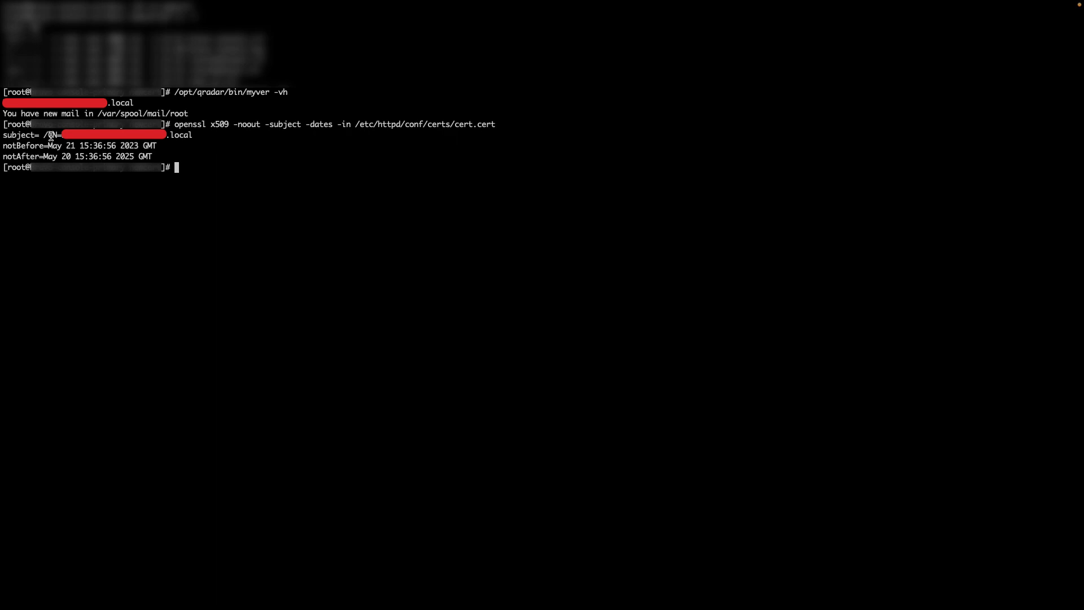
drag(48, 135, 193, 134)
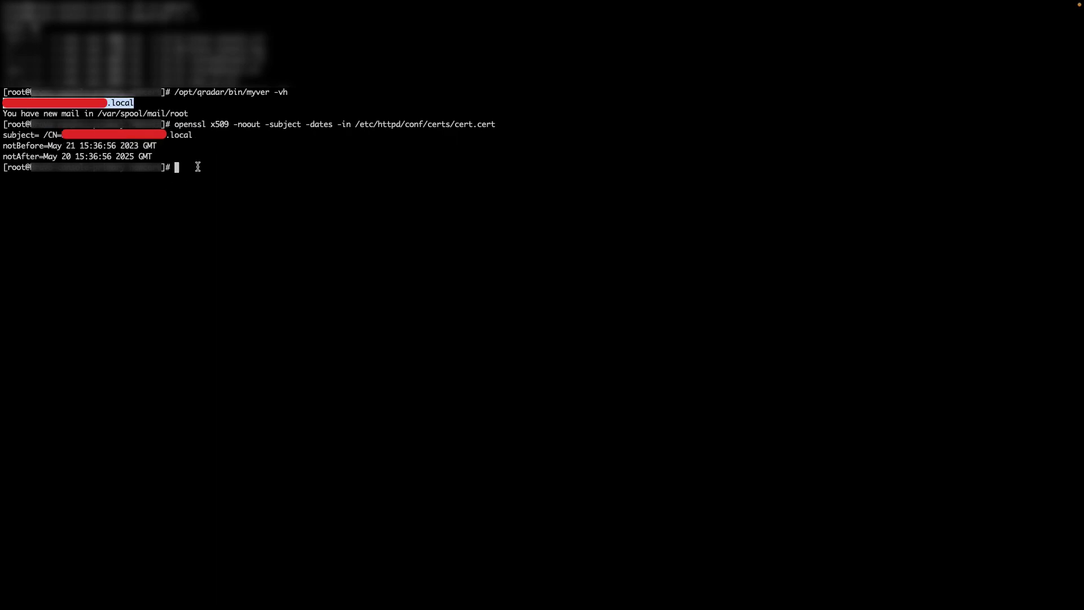
Step: Run the same subject and dates check on bravo-console.crt, which expires Jul 11 2024
key(Up)
key(ctrl+w)
text(bra)
key(Tab)
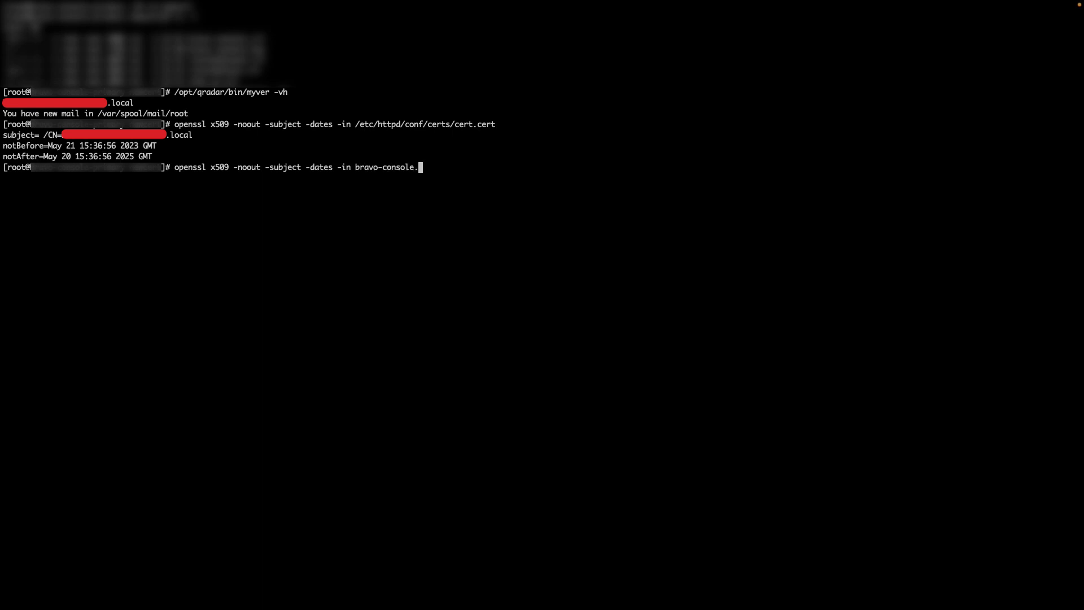
text(crt)
key(Return)
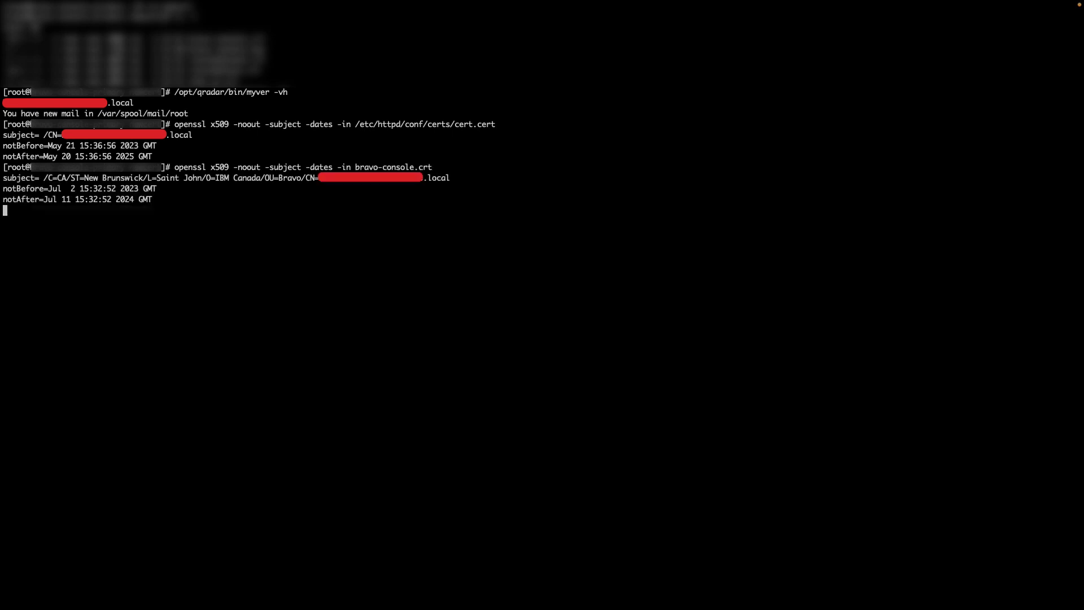
drag(306, 177, 447, 180)
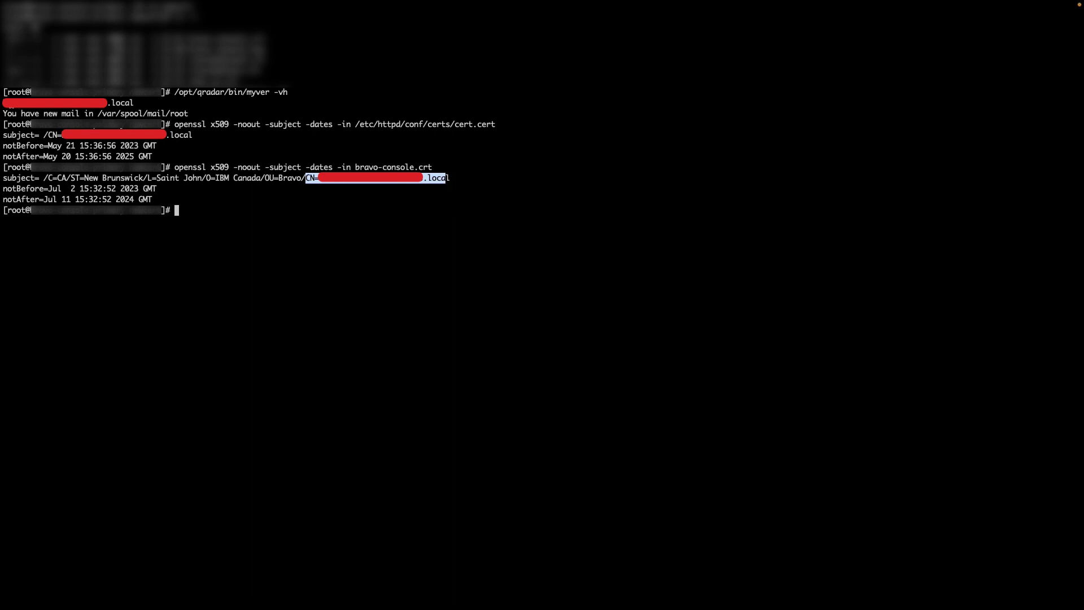
Step: Strip the pass phrase from bravo-console.key into bravo-console.nopass.key and list the files with ls -l
click(206, 208)
text(openssl r)
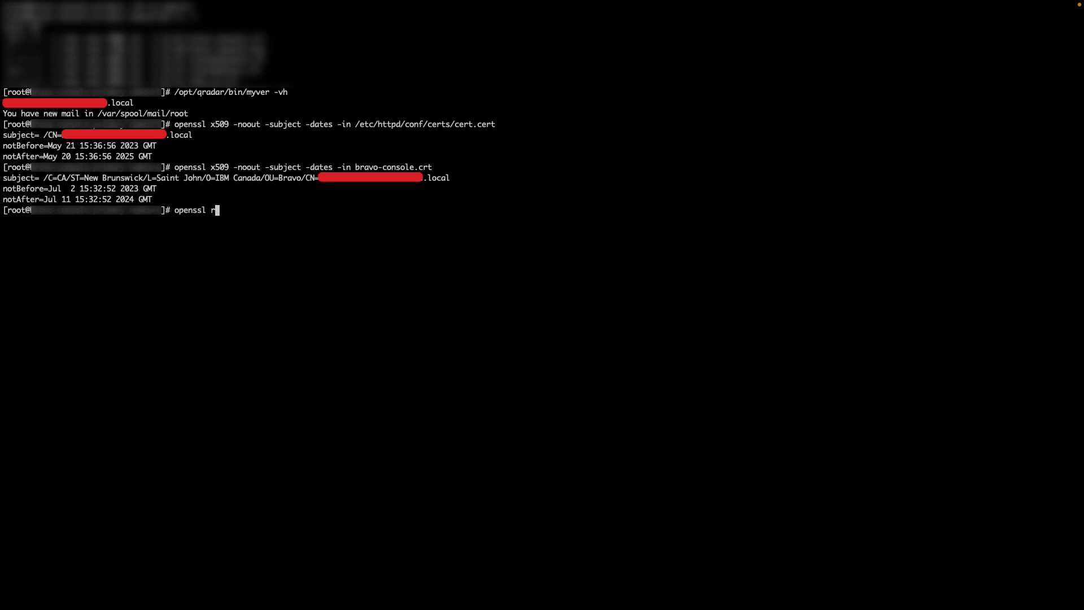
text(sa -in bravo-console.key -out b)
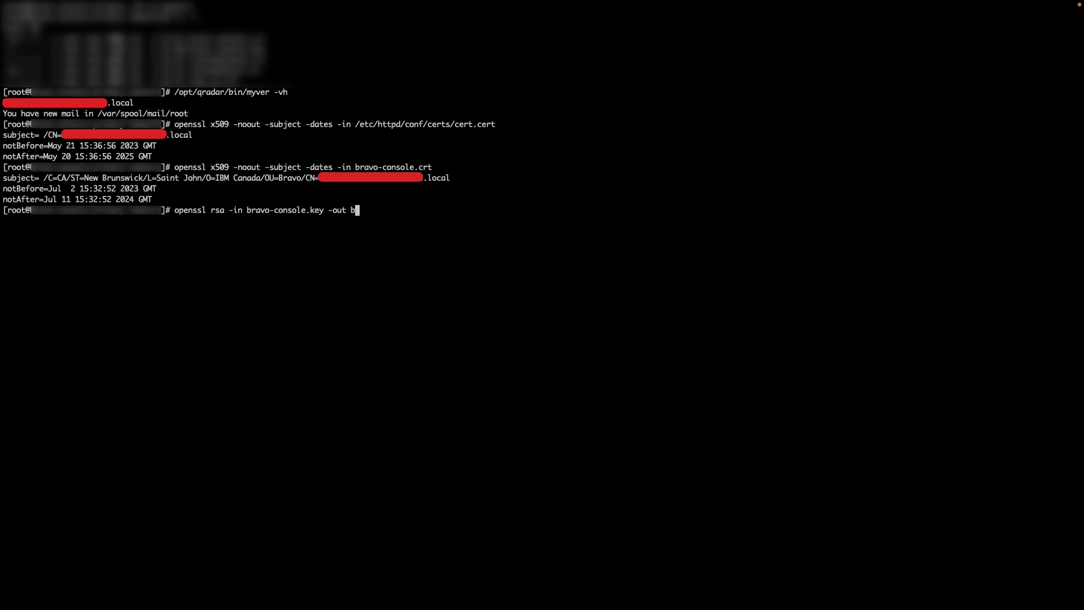
text(ravo-console.,nopass.key)
click(429, 210)
key(Left)
key(Left)
key(BackSpace)
key(Return)
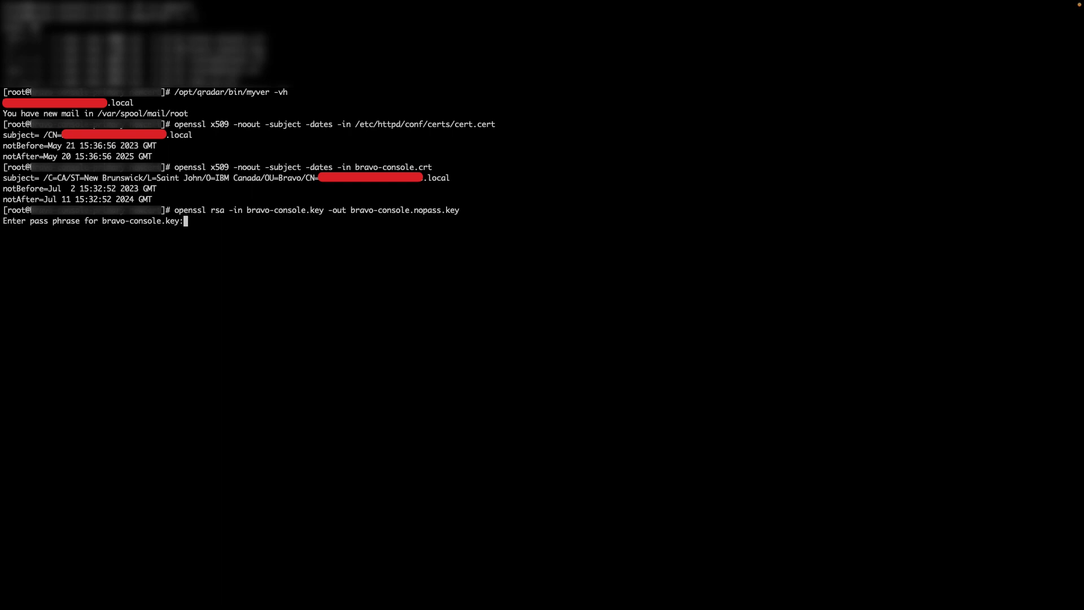
key(Return)
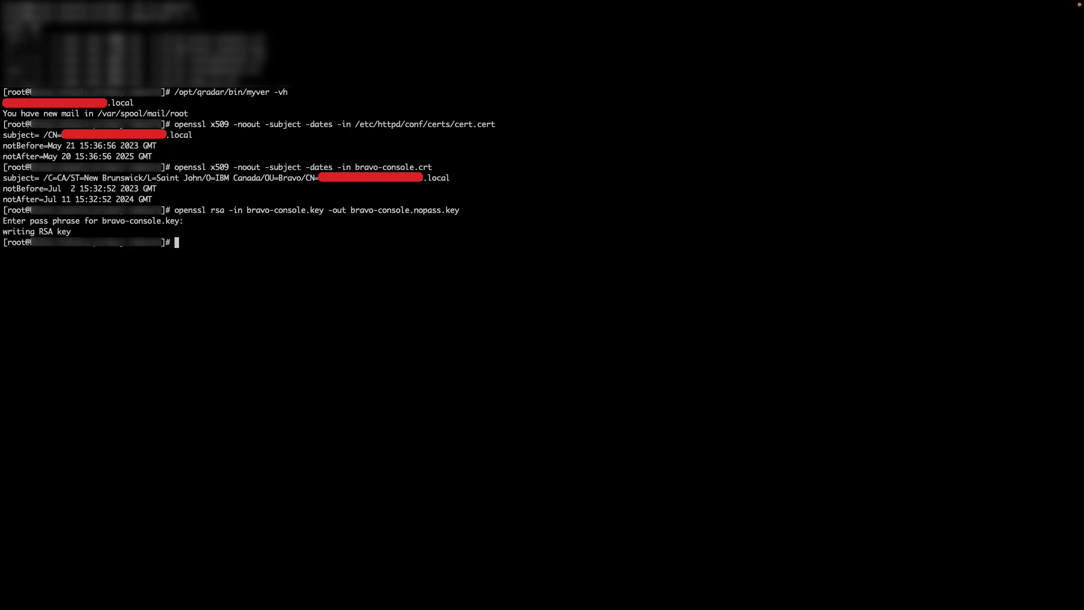
text(ls -l)
key(Return)
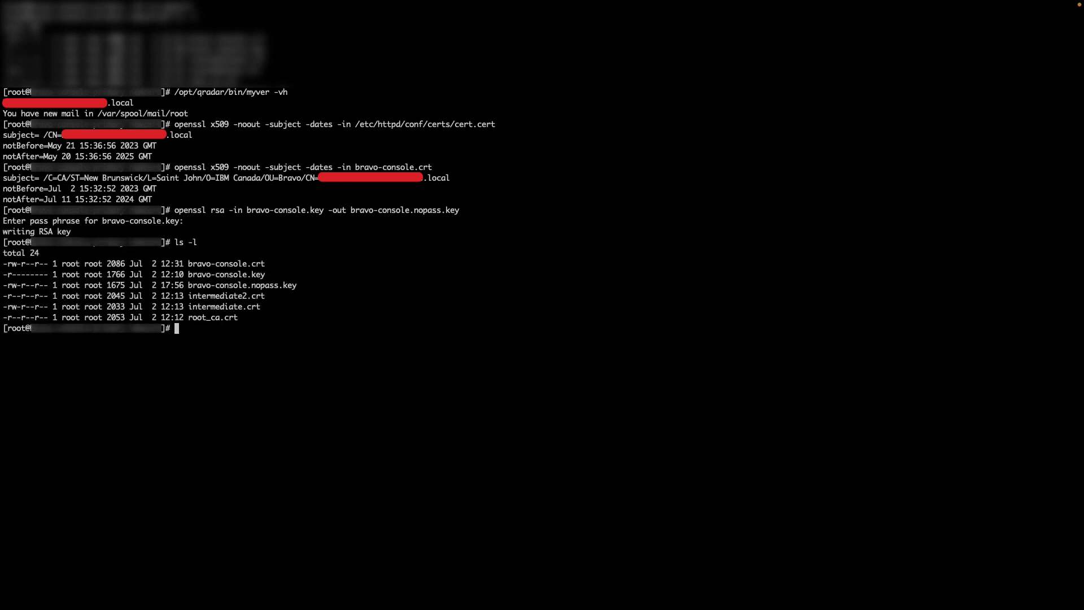
Step: Confirm the nopass key and bravo-console.crt share modulus MD5 32ee81b92e6c0fbdd507f53abb30f915
text(openssl rsa -modulus -noout -in)
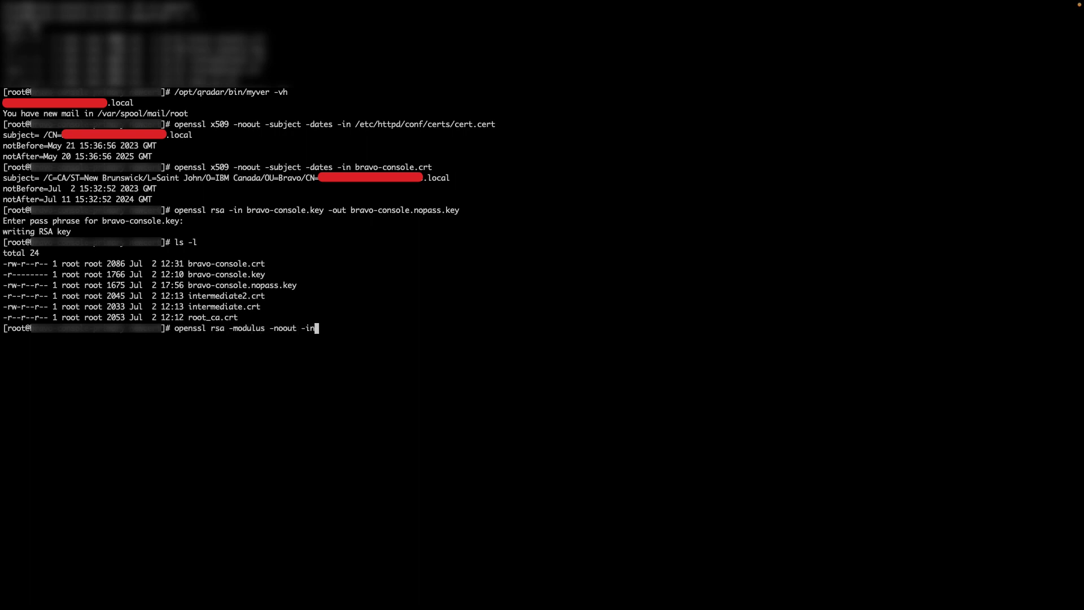
text( bravo-console.nopass.key | openssl m)
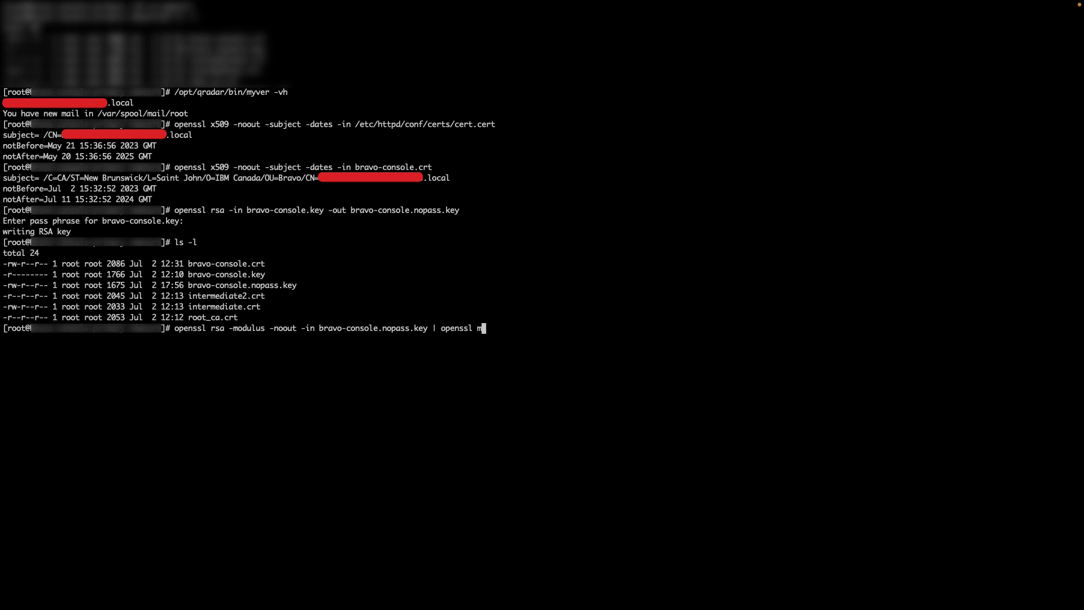
text(d5)
key(Return)
text(opens)
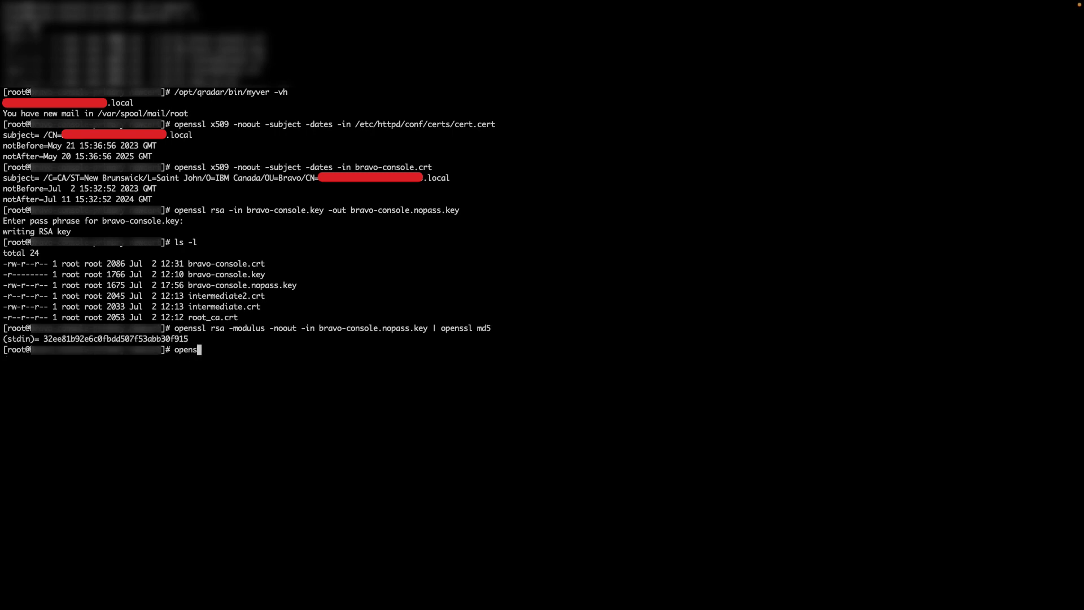
text(sl x509 -modulus -noout -in bravo-console.crt | openssl )
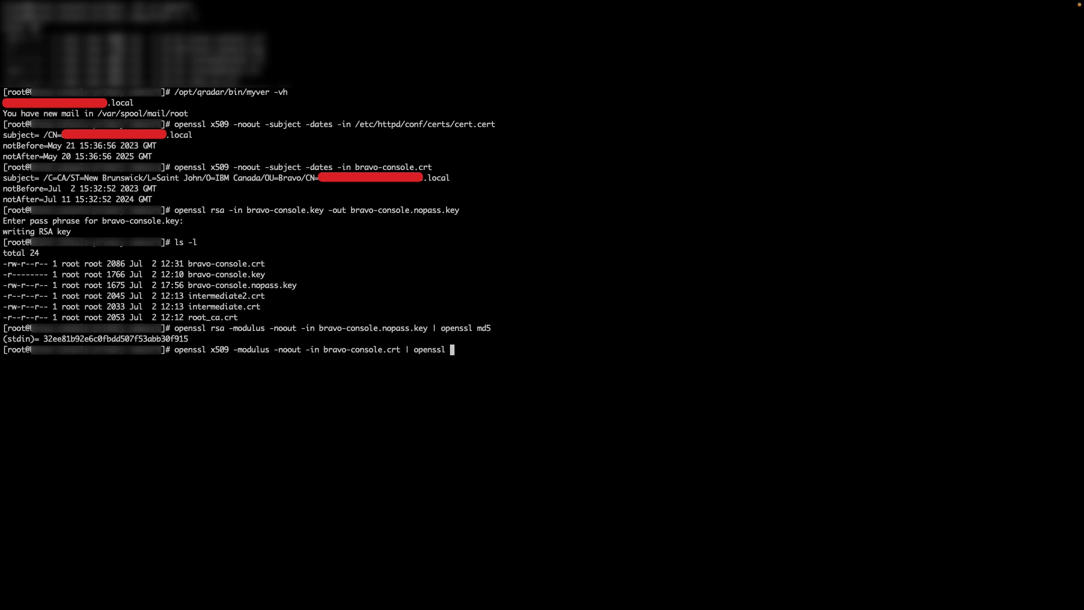
text(md5)
key(Return)
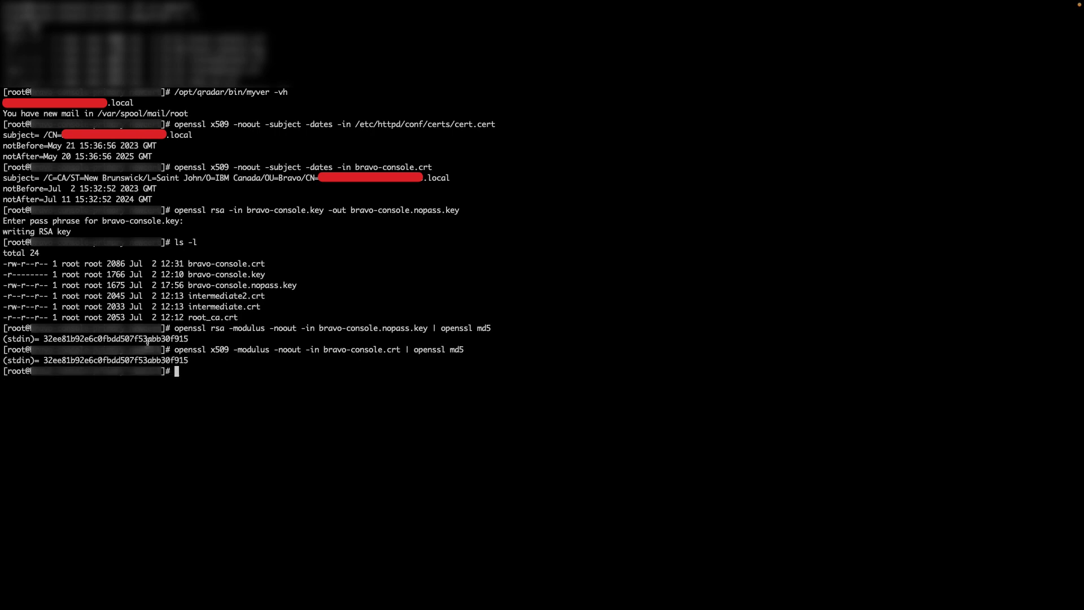
double_click(148, 341)
double_click(143, 359)
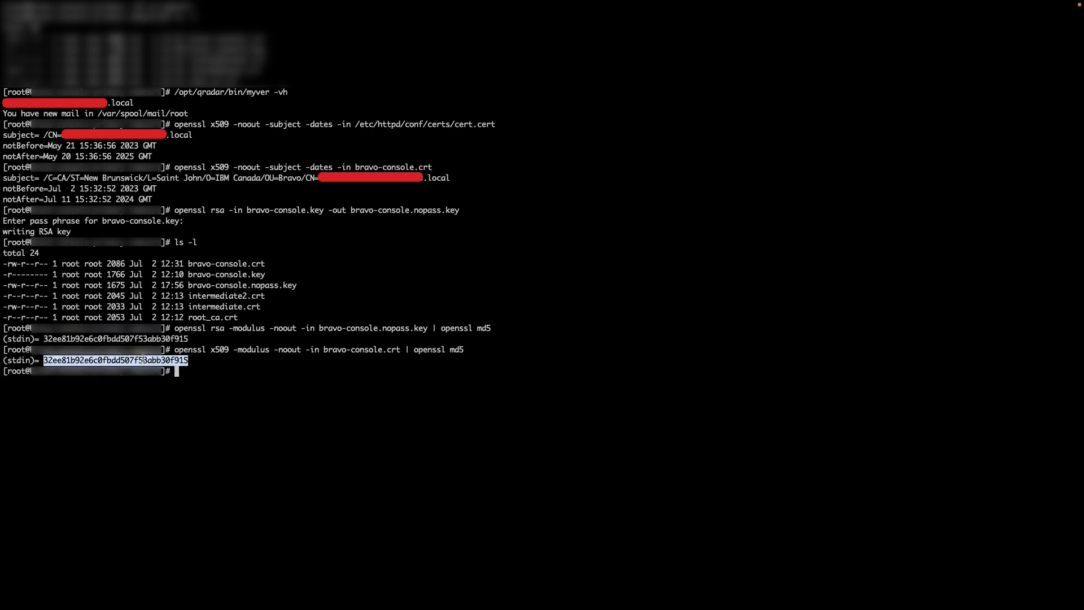
click(202, 374)
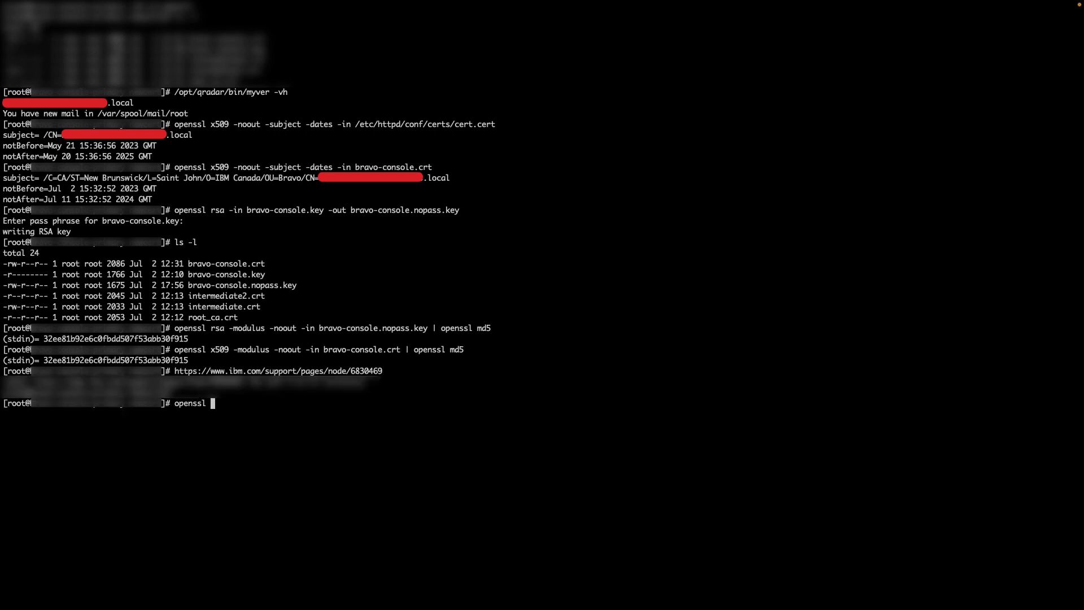
Step: Verify bravo-console.crt with openssl, which fails with 'unable to get local issuer certificate'
text(verify br)
key(Tab)
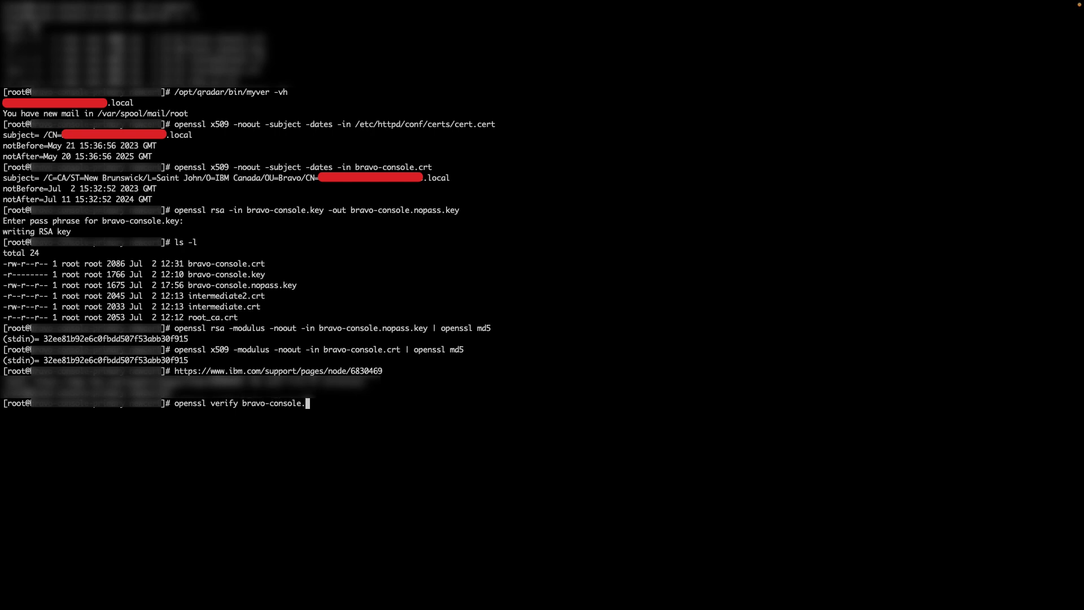
text(c)
key(Tab)
key(Return)
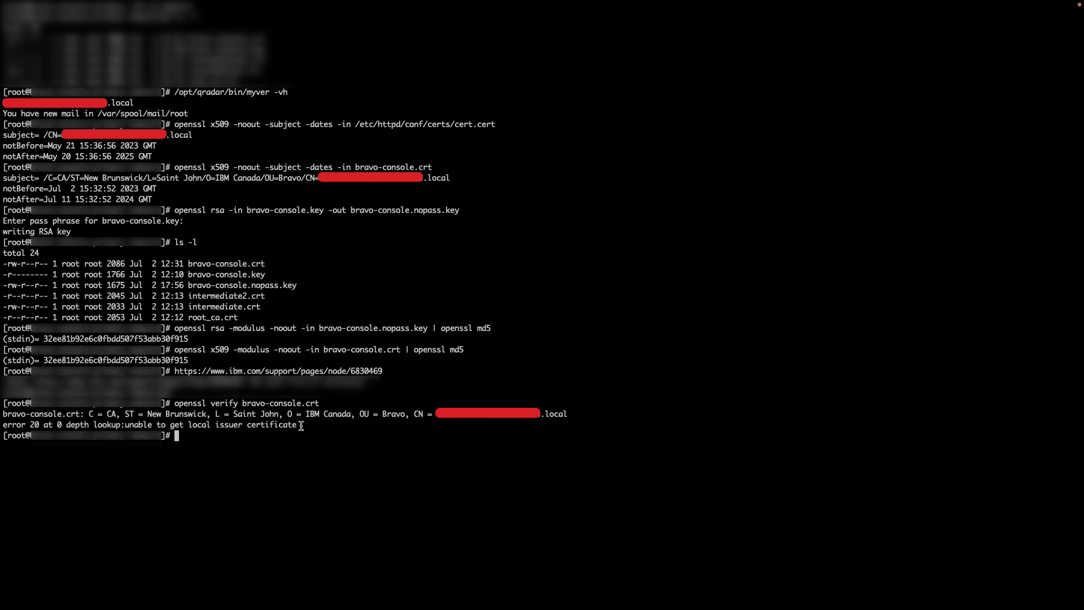
drag(300, 425, 6, 421)
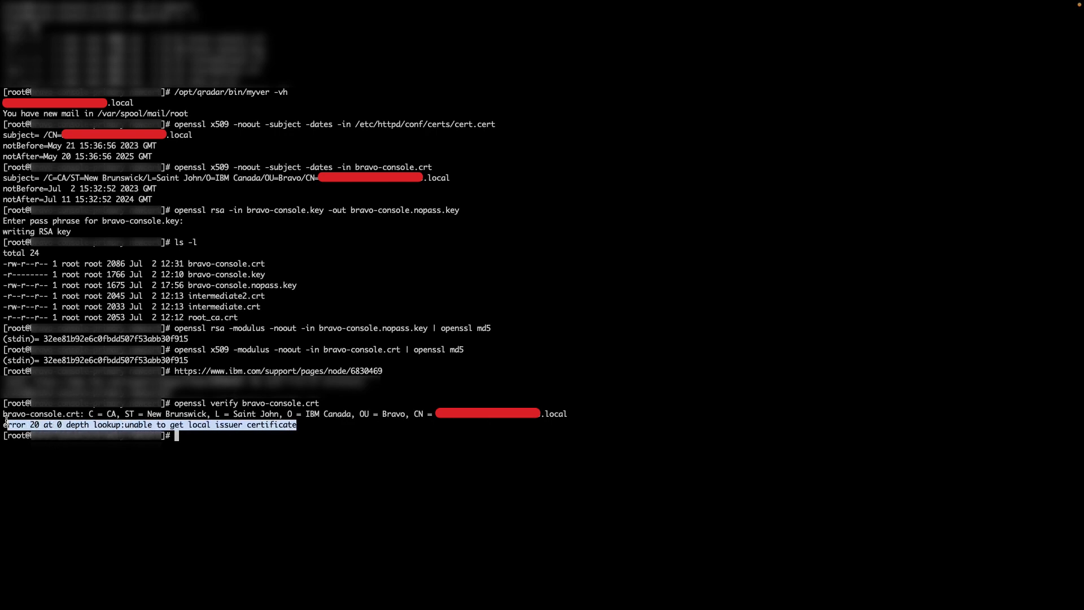
click(188, 438)
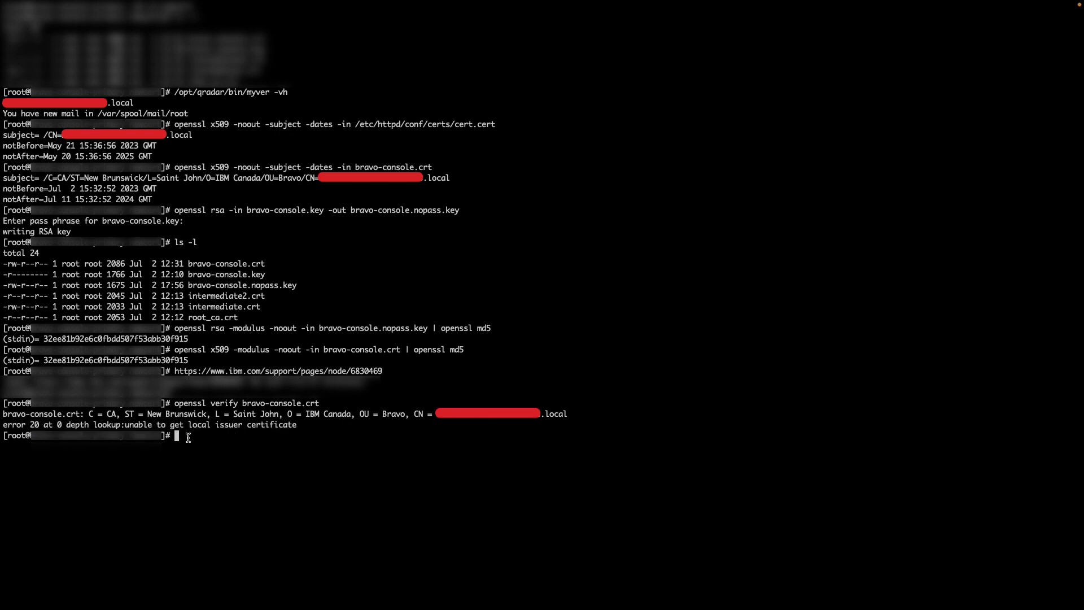
Step: Copy root_ca.crt, intermediate.crt and intermediate2.crt into /etc/pki/ca-trust/source/anchors/, run update-ca-trust, and re-verify as OK
key(Return)
text(cp )
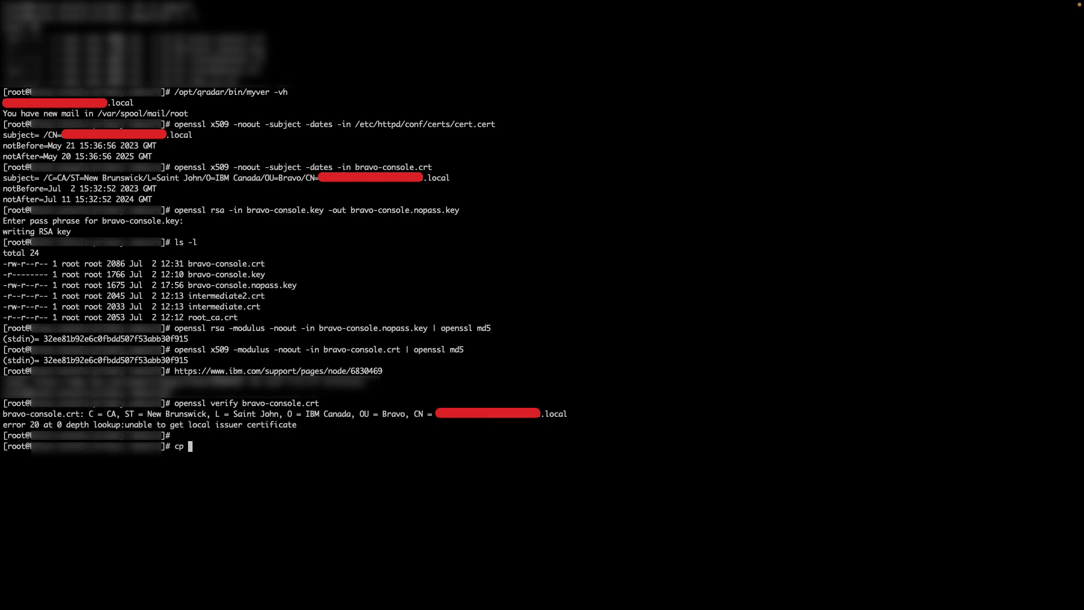
text(root_ca.crt intermediate.crt intermediate2.crt )
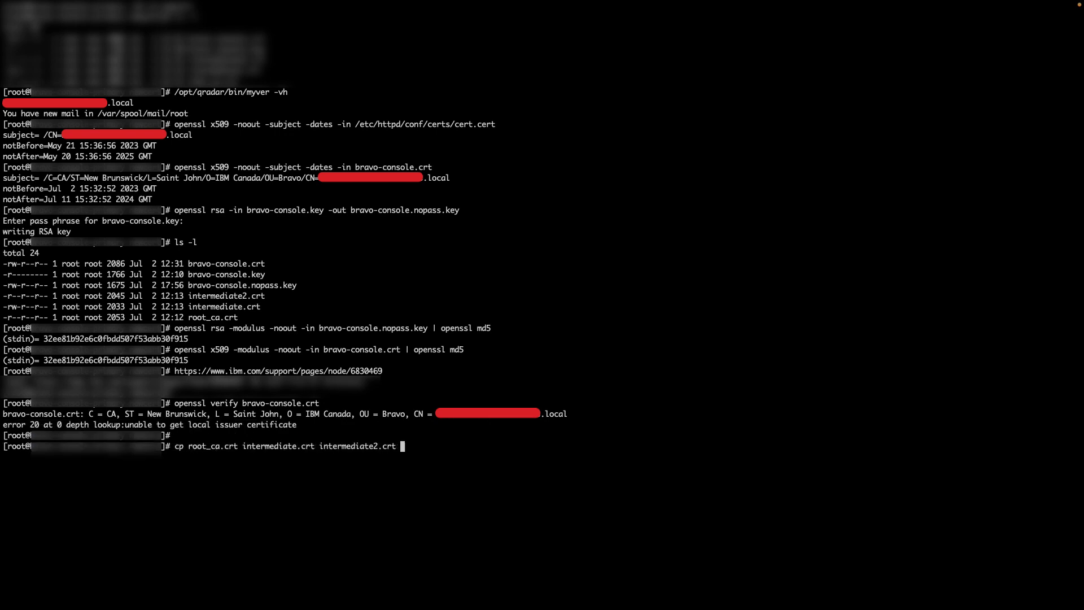
text(/etc/pki/ca-trust/source/anchors/)
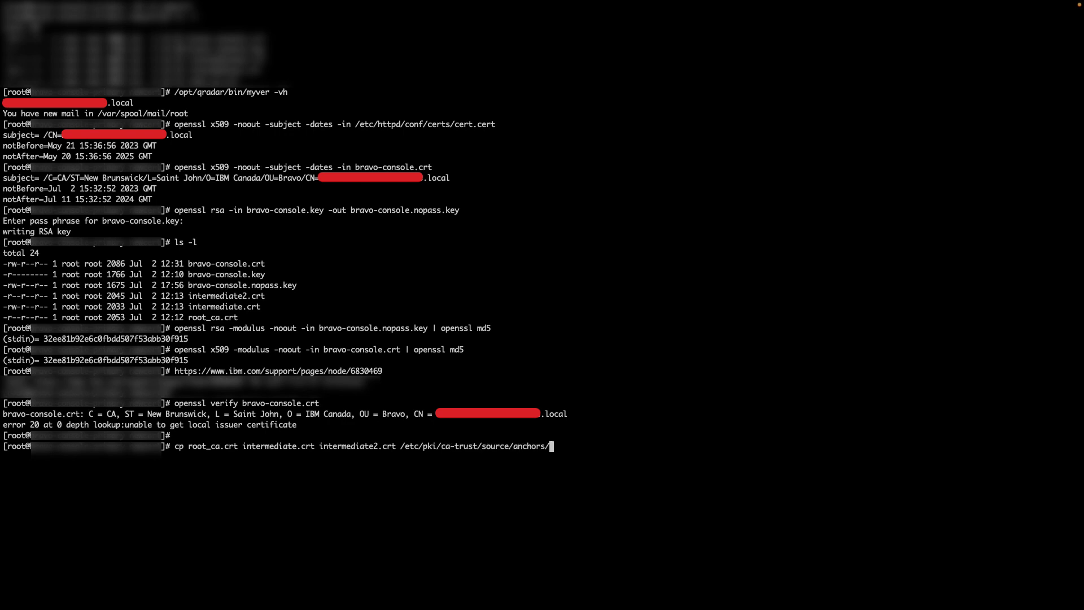
key(Return)
text(update-ca-trust)
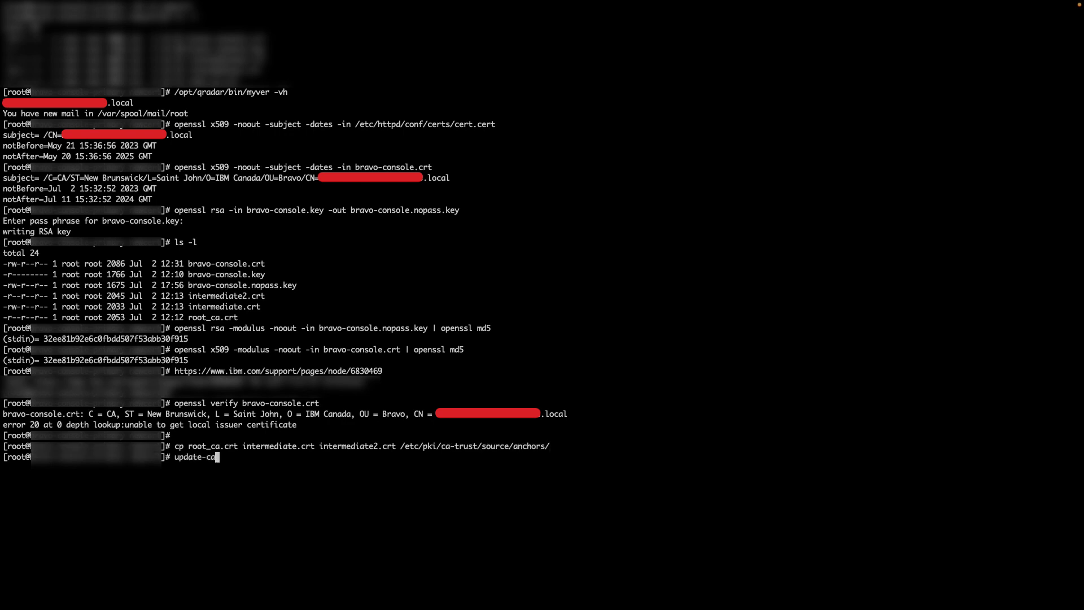
key(Return)
key(Return)
key(Up)
key(Up)
key(Up)
key(Return)
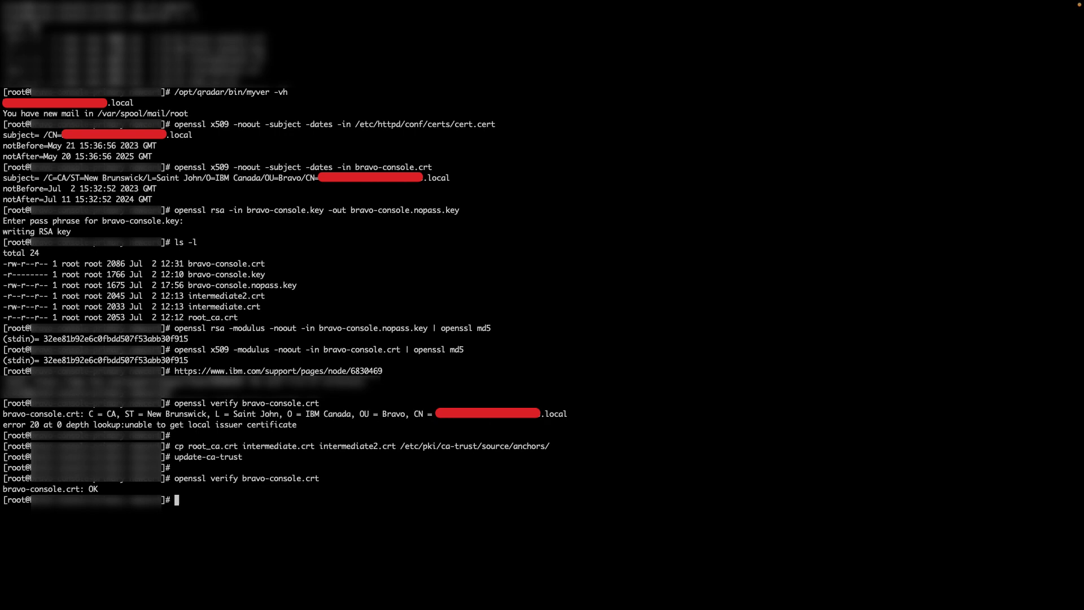
key(Return)
Step: Start the /opt/qradar/support/all_servers.sh command with -p /root/newcert/root_ca.crt as the file to push
text(/opt/qradar/su)
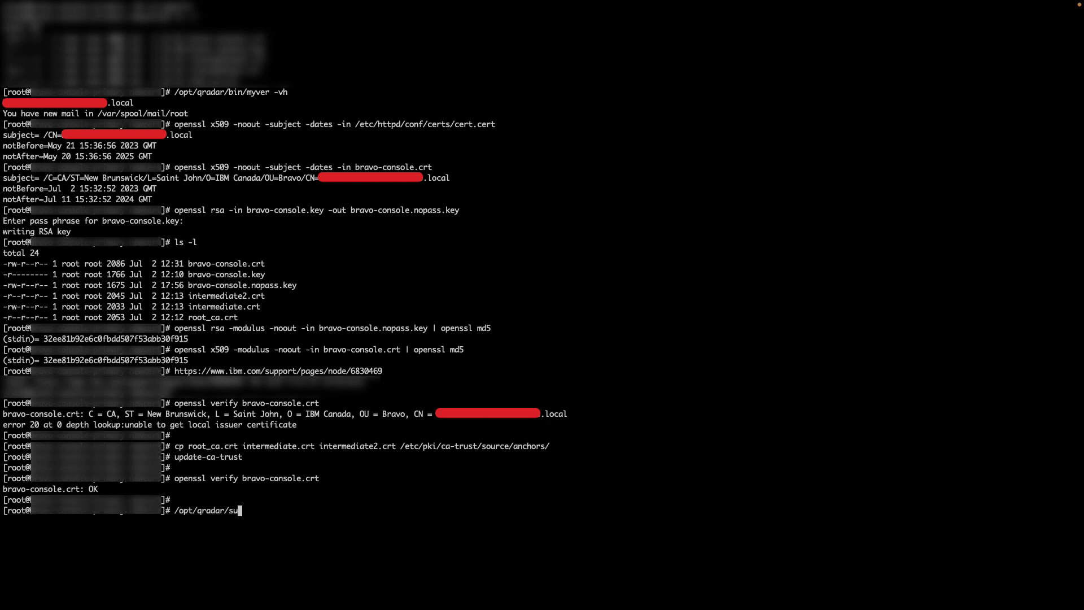
key(Tab)
text(all)
key(Tab)
text(-p /root/new)
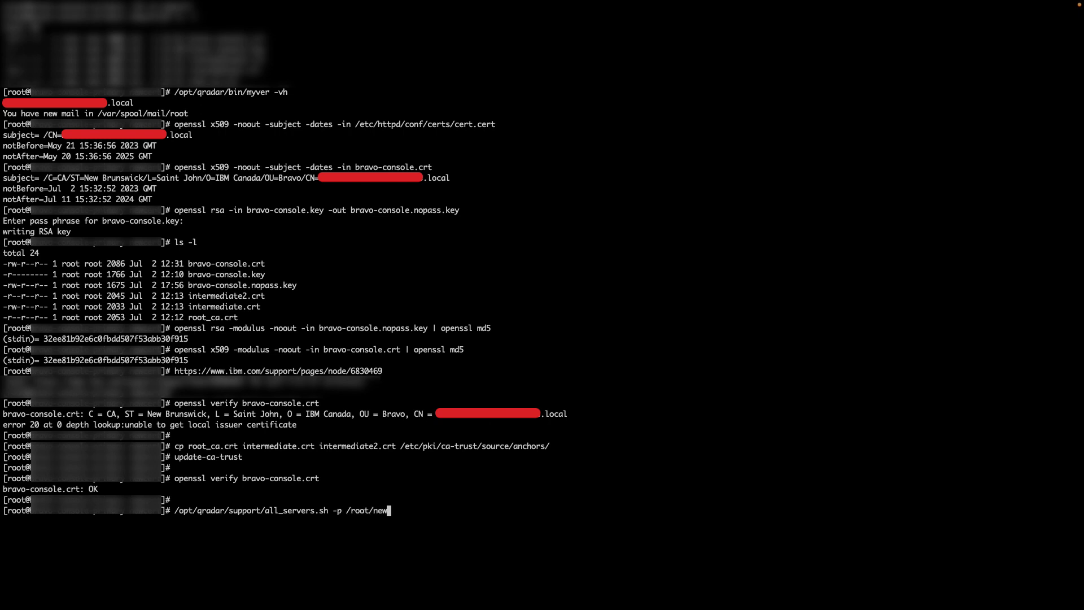
key(Tab)
text(ro)
key(Tab)
Step: Add the destination -r /etc/pki/ca-trust/source/anchors, without a trailing slash
text(-r /etc/pki/ca)
key(Tab)
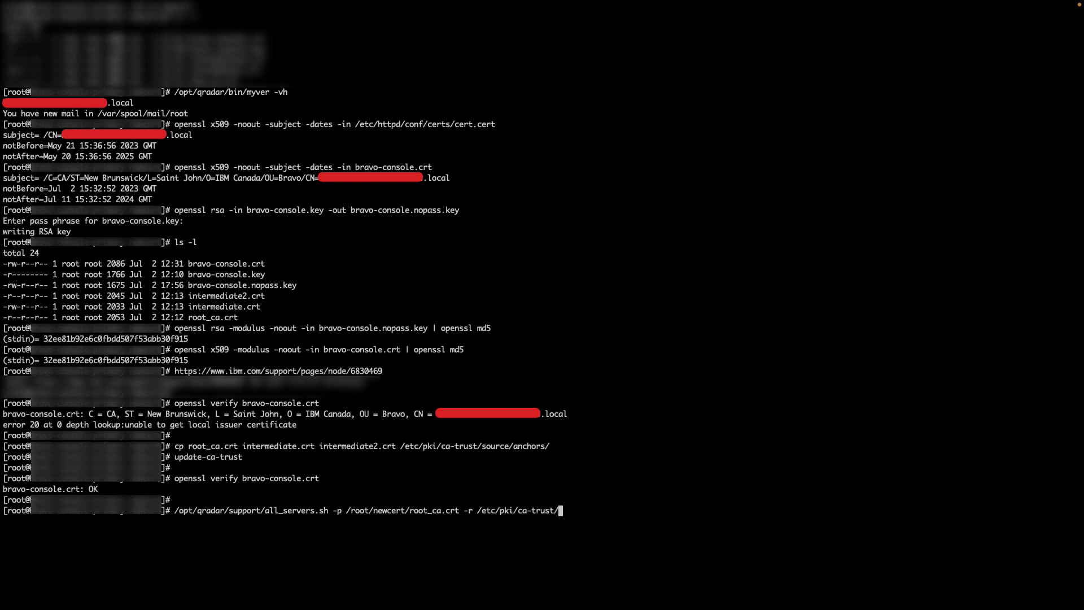
text(so)
key(Tab)
text(a)
key(Tab)
key(BackSpace)
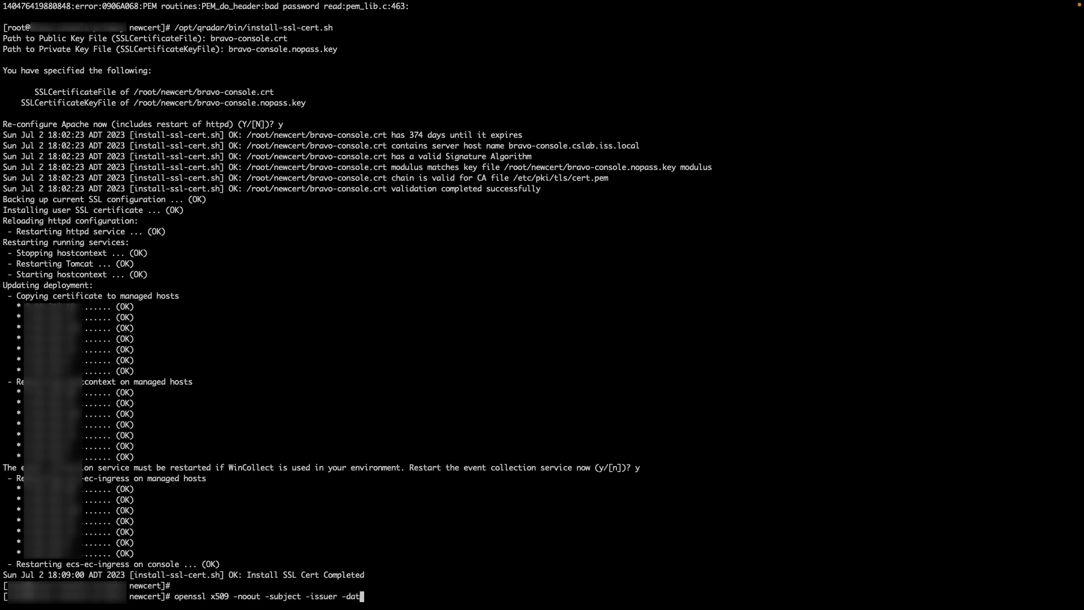
Step: Confirm /etc/httpd/conf/certs/cert.cert is issued by My Sub Int CA, valid to Jul 11 2024, then type systemctl restart docker
key(BackSpace)
key(BackSpace)
text(onf/certs/cert.cert)
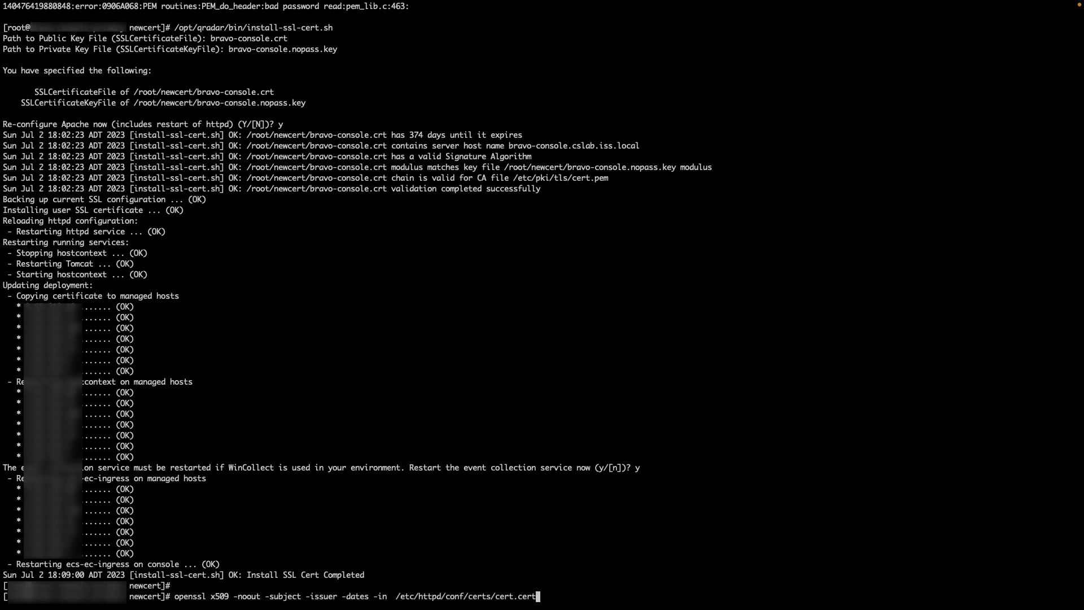
key(Return)
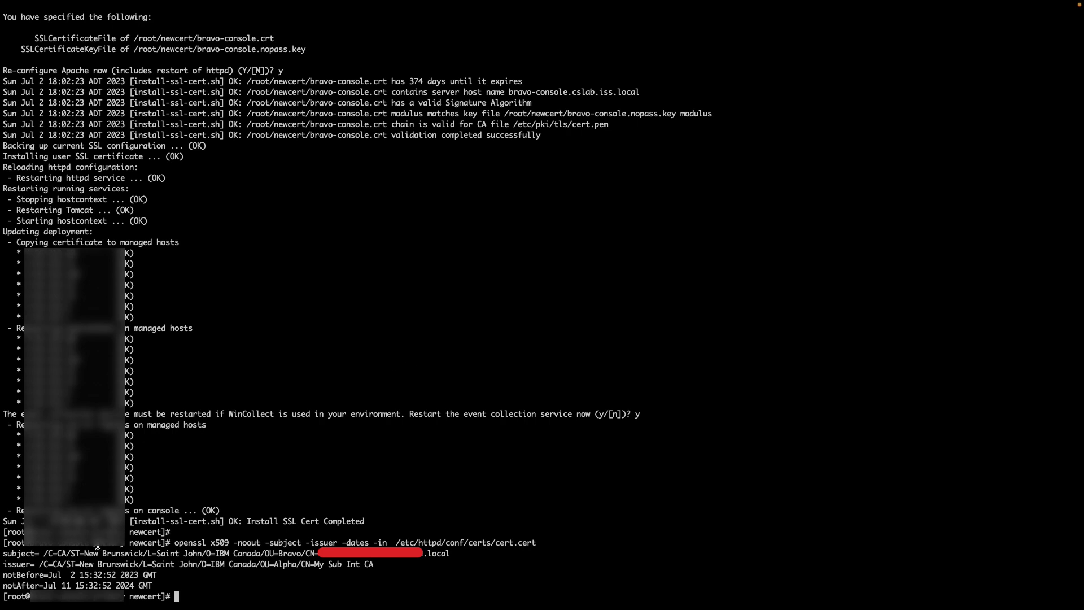
drag(7, 553, 450, 554)
click(417, 591)
text(systemctl restart docker)
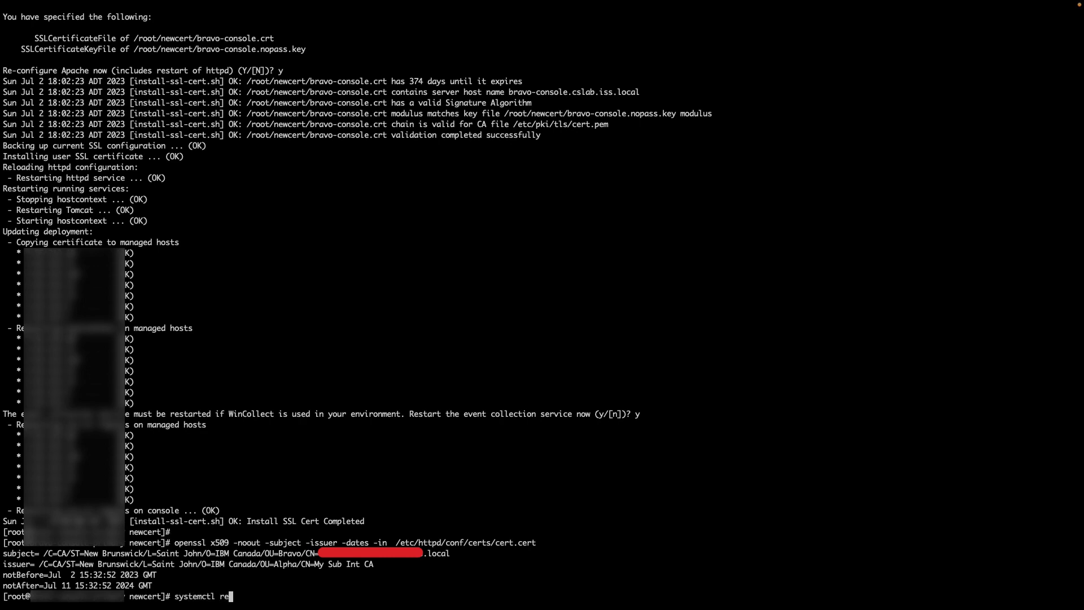